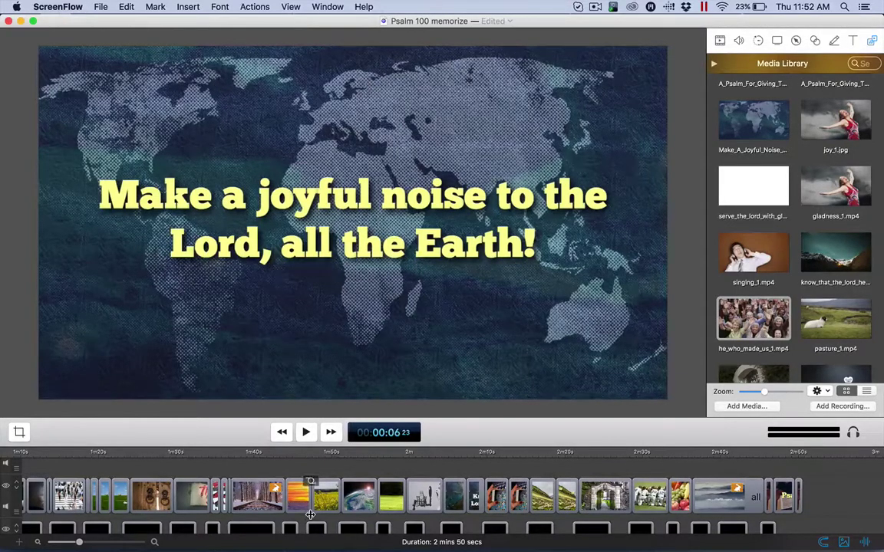
Scrub to 0:48, 1:04 and 1:12 to view the steadfast love, gladness and galaxy slides
{"action": "scroll", "coordinate": [435, 492], "scroll_direction": "down", "scroll_amount": 3}
{"action": "scroll", "coordinate": [436, 492], "scroll_direction": "left", "scroll_amount": 2}
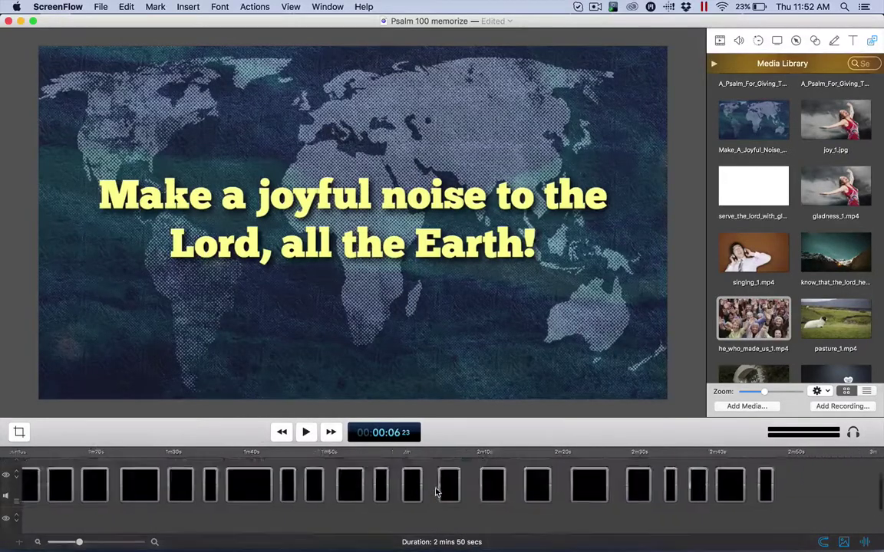
{"action": "scroll", "coordinate": [436, 492], "scroll_direction": "up", "scroll_amount": 3}
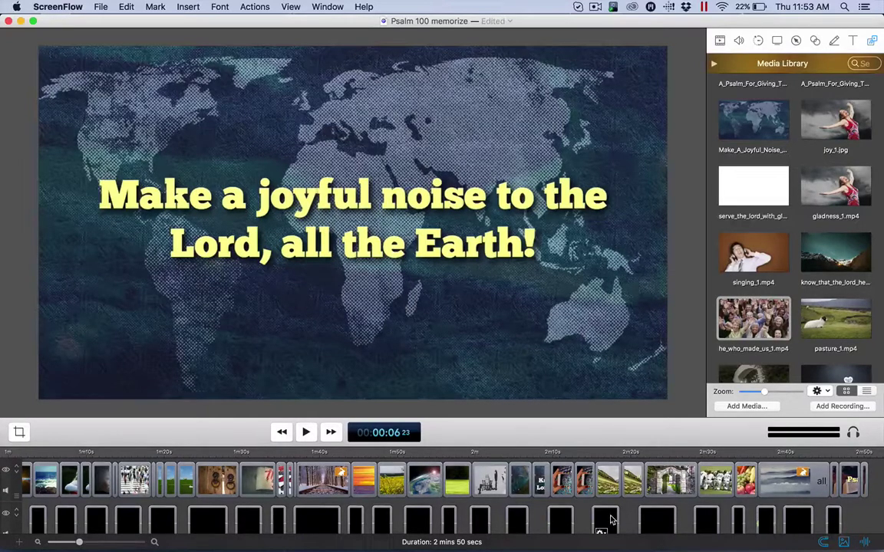
{"action": "scroll", "coordinate": [568, 491], "scroll_direction": "up", "scroll_amount": 2}
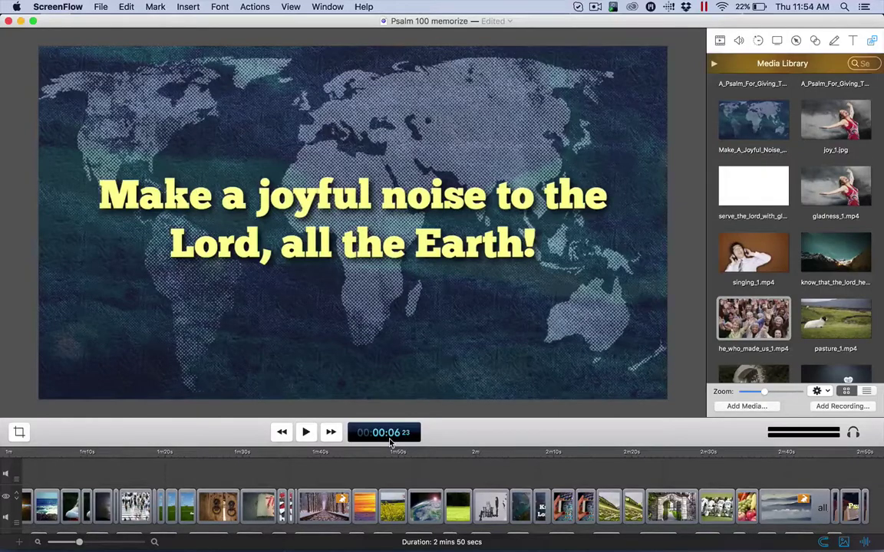
{"action": "scroll", "coordinate": [345, 468], "scroll_direction": "down", "scroll_amount": 2}
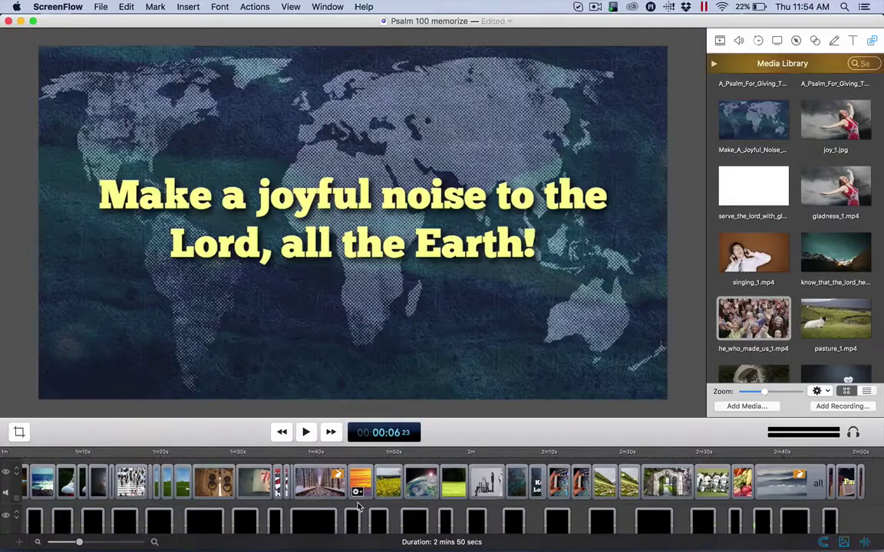
{"action": "scroll", "coordinate": [357, 506], "scroll_direction": "left", "scroll_amount": 10}
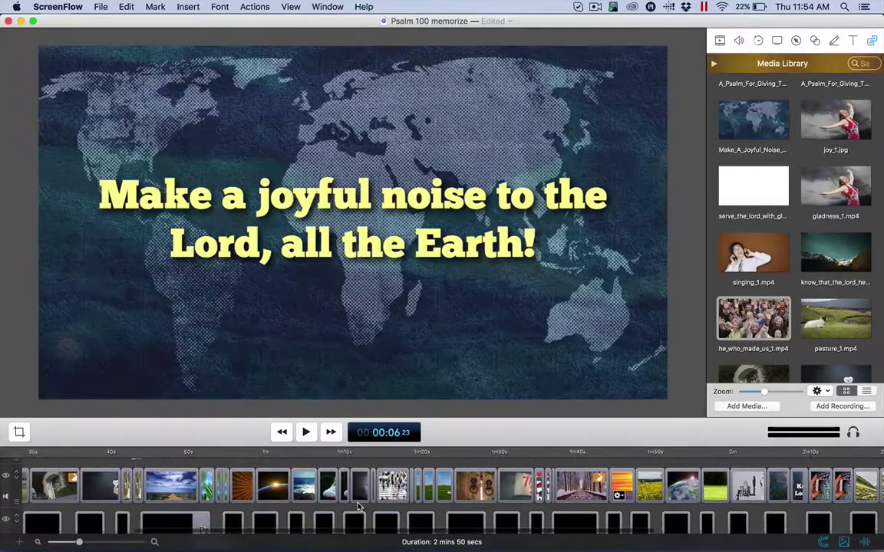
{"action": "scroll", "coordinate": [357, 506], "scroll_direction": "left", "scroll_amount": 5}
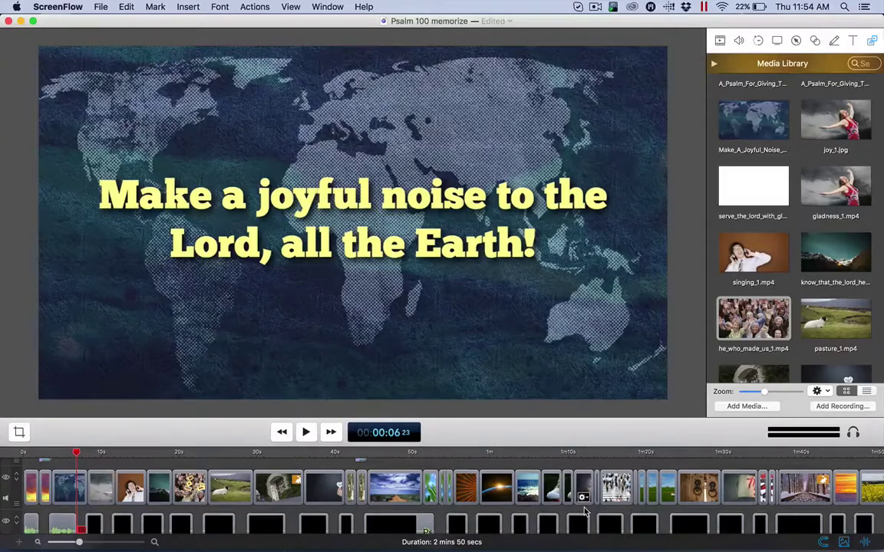
{"action": "left_click", "coordinate": [402, 454]}
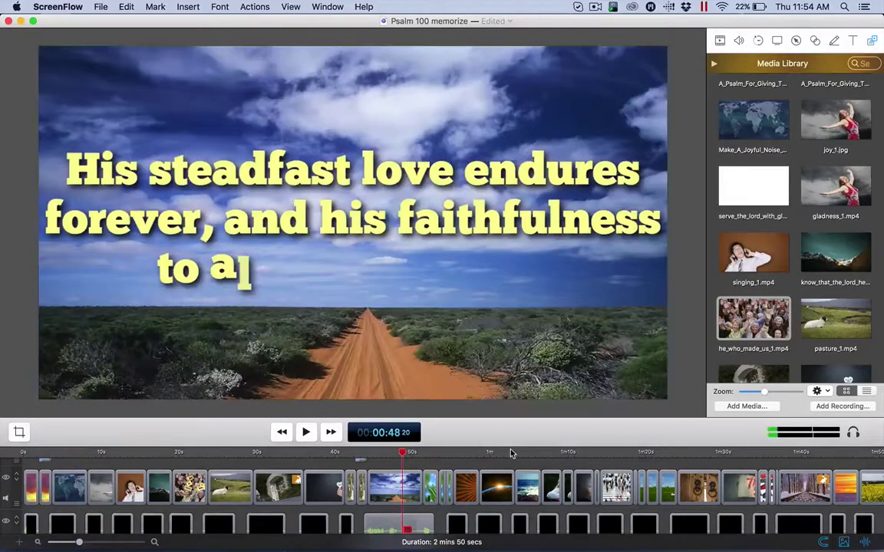
{"action": "left_click", "coordinate": [527, 454]}
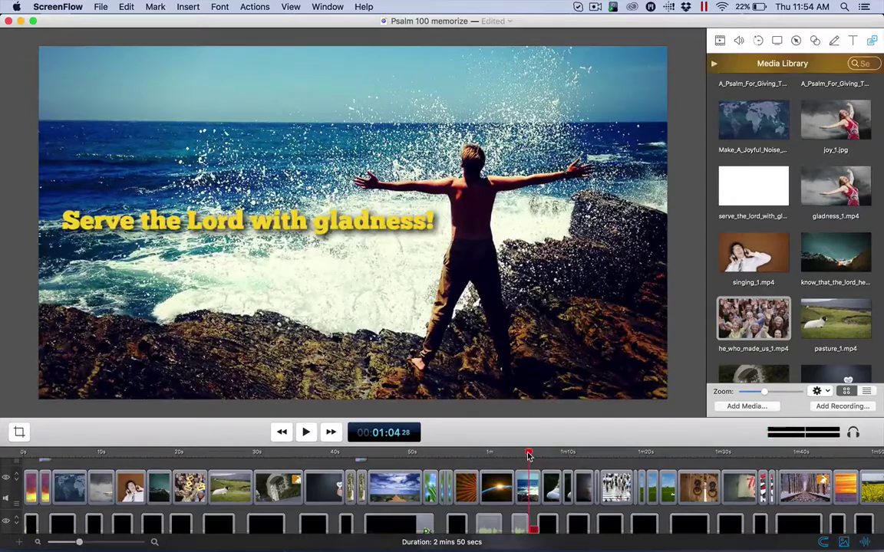
{"action": "left_click", "coordinate": [583, 454]}
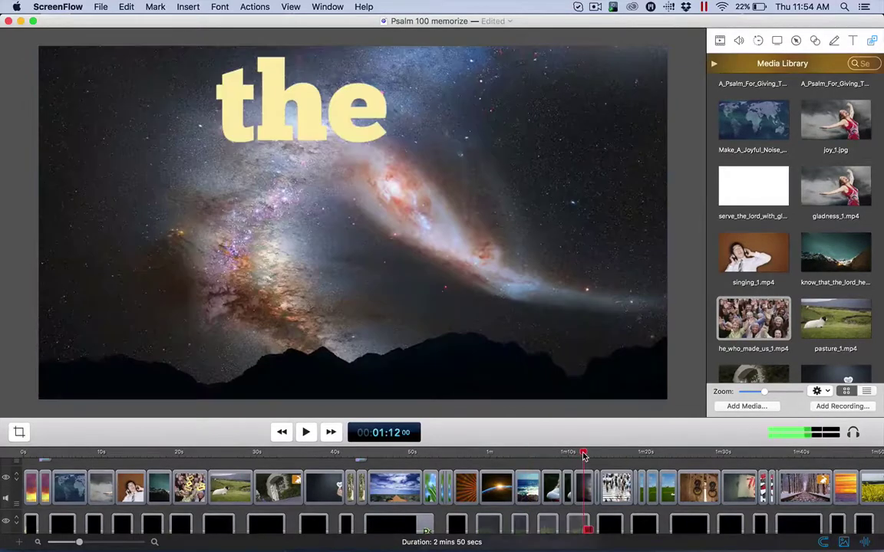
Scrub to 1:16, 1:26, 1:31 and 1:39, ending on the snowy railway-track clip
{"action": "left_click", "coordinate": [616, 454]}
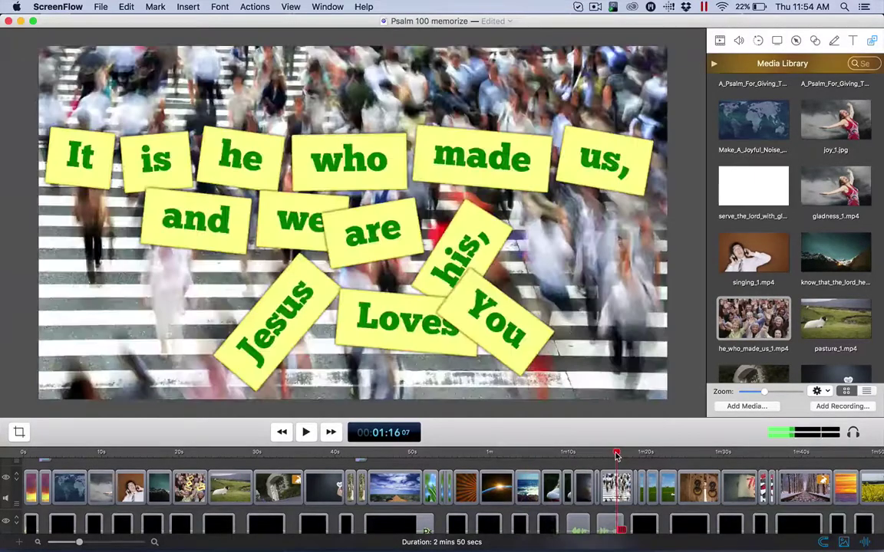
{"action": "left_click", "coordinate": [697, 456]}
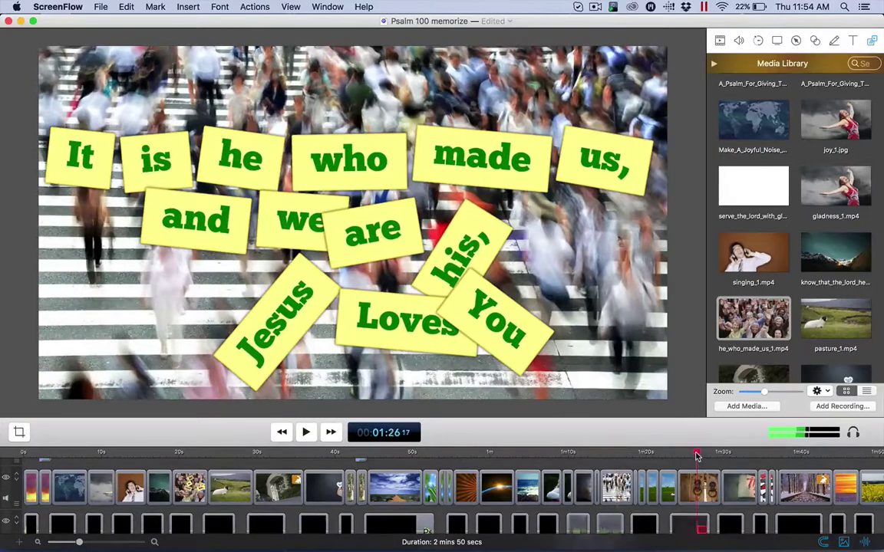
{"action": "left_click", "coordinate": [735, 455]}
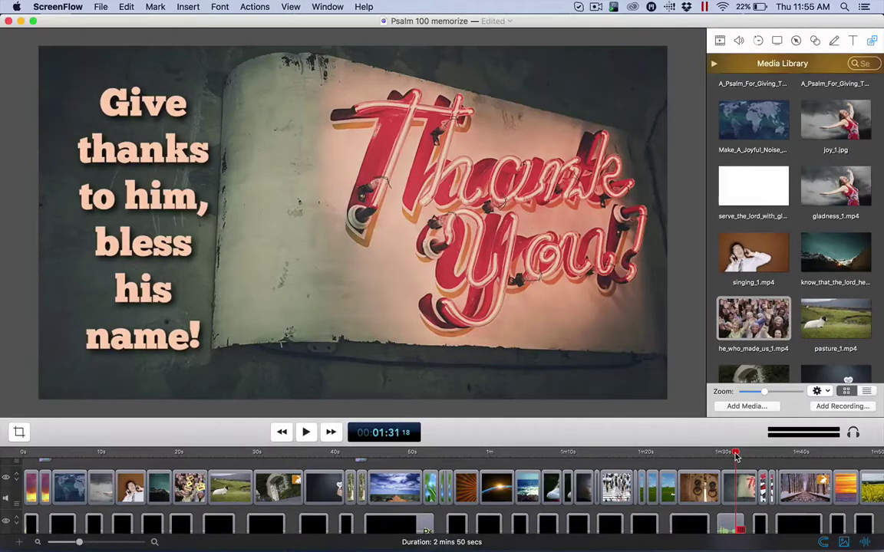
{"action": "left_click", "coordinate": [795, 454]}
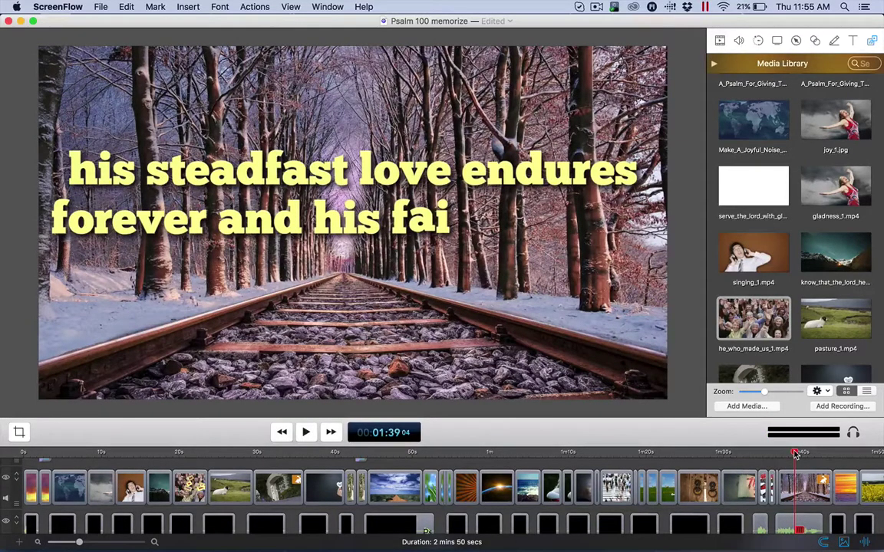
Scrub through 1:49, 1:54, 1:57 and 2:02, from the Psalm title to the 'Come into his presence' cards
{"action": "scroll", "coordinate": [787, 454], "scroll_direction": "right", "scroll_amount": 3}
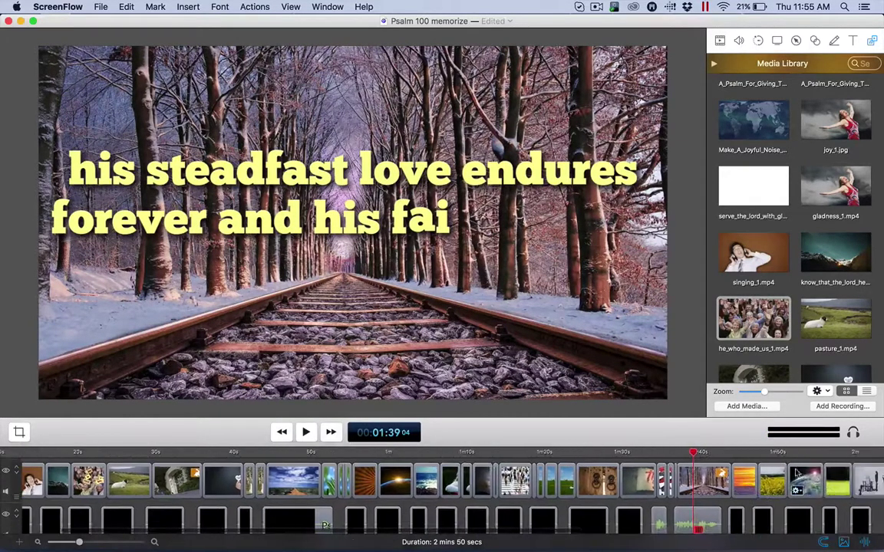
{"action": "left_click", "coordinate": [774, 458]}
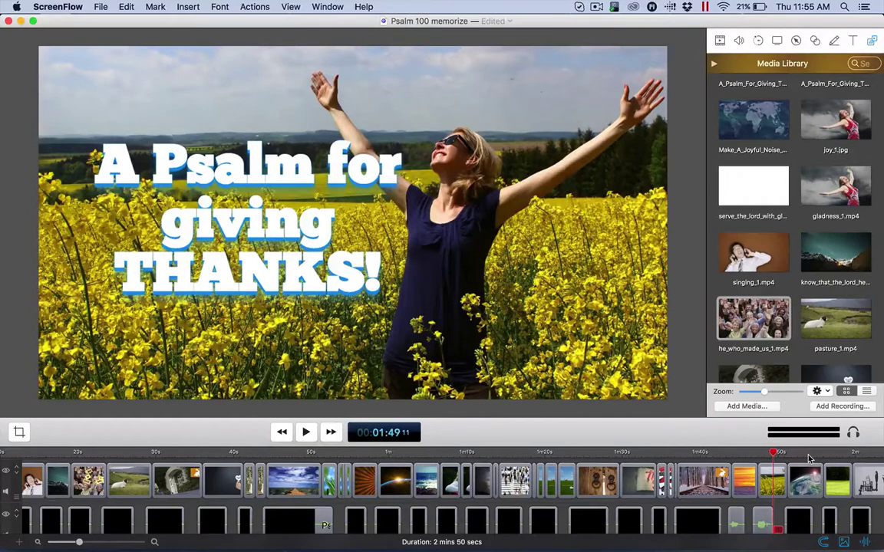
{"action": "left_click", "coordinate": [812, 454]}
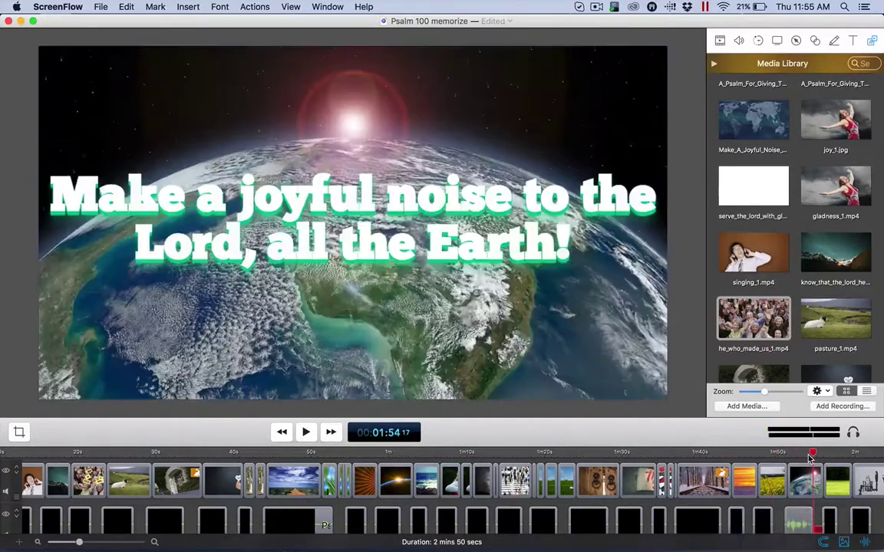
{"action": "left_click", "coordinate": [839, 453]}
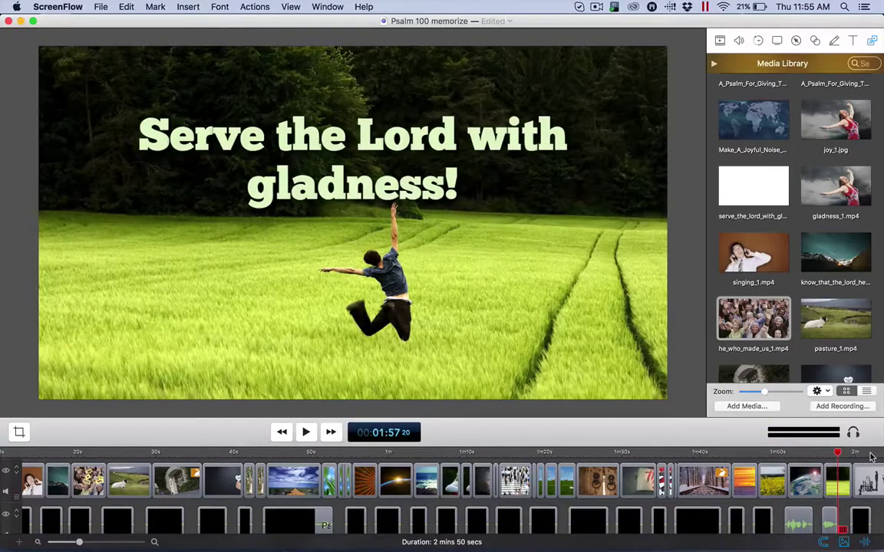
{"action": "left_click", "coordinate": [871, 454]}
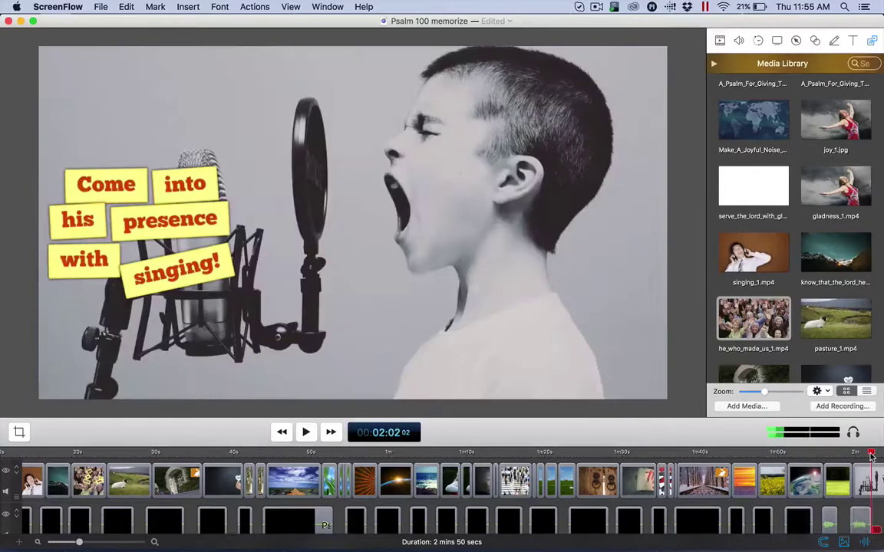
Scrub through 2:17, 2:24 and 2:31, from the sheep flock verse to the 'Give thanks' word cards
{"action": "scroll", "coordinate": [754, 470], "scroll_direction": "right", "scroll_amount": 4}
{"action": "scroll", "coordinate": [755, 470], "scroll_direction": "right", "scroll_amount": 4}
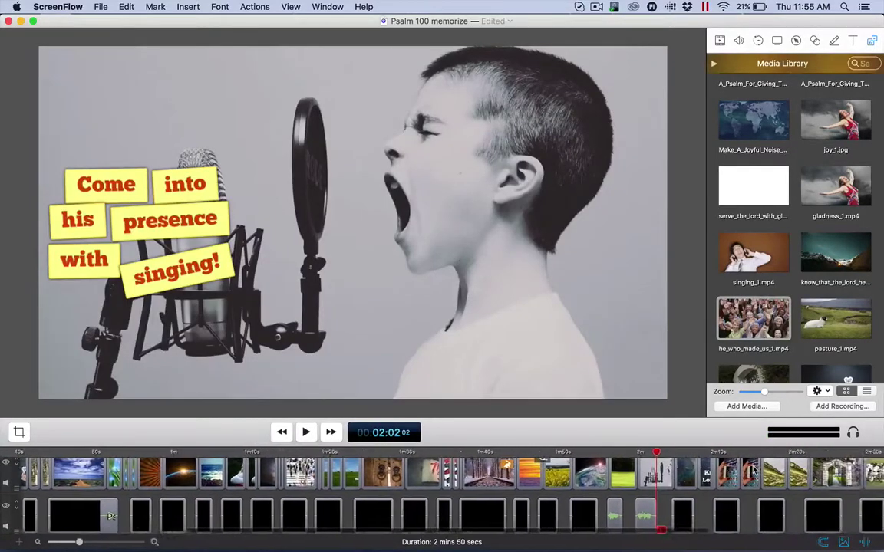
{"action": "left_click", "coordinate": [746, 455]}
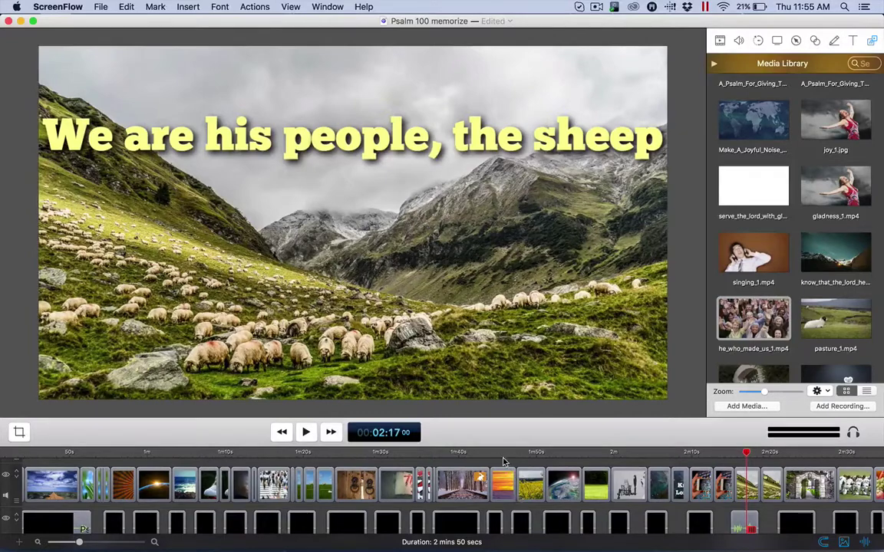
{"action": "left_click", "coordinate": [807, 455]}
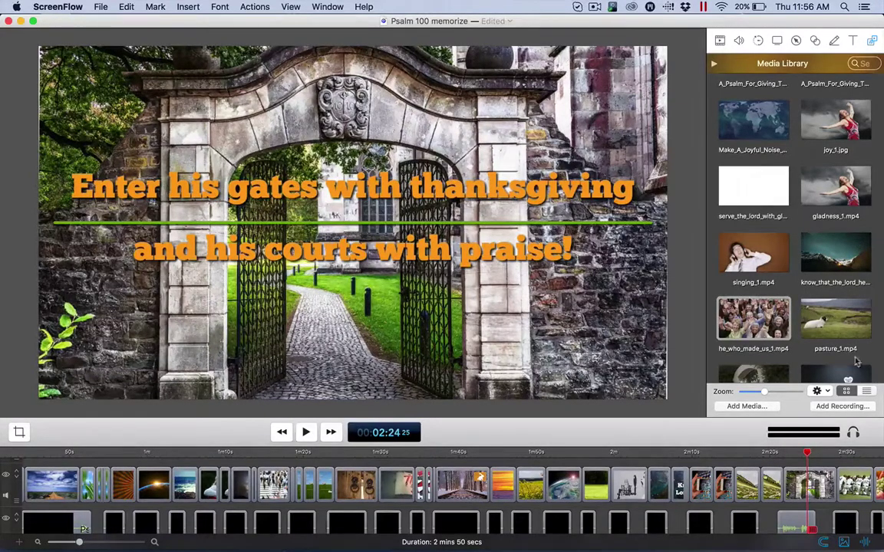
{"action": "left_click", "coordinate": [857, 456]}
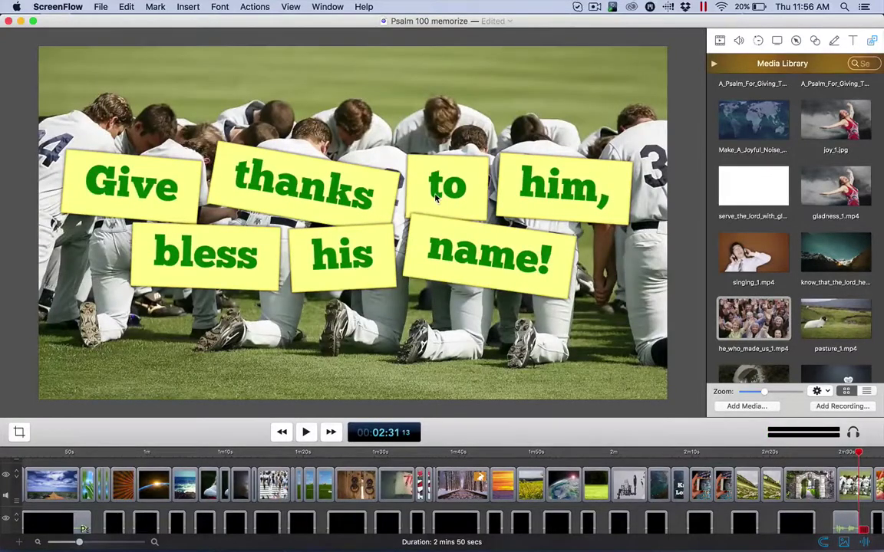
{"action": "scroll", "coordinate": [741, 476], "scroll_direction": "right", "scroll_amount": 5}
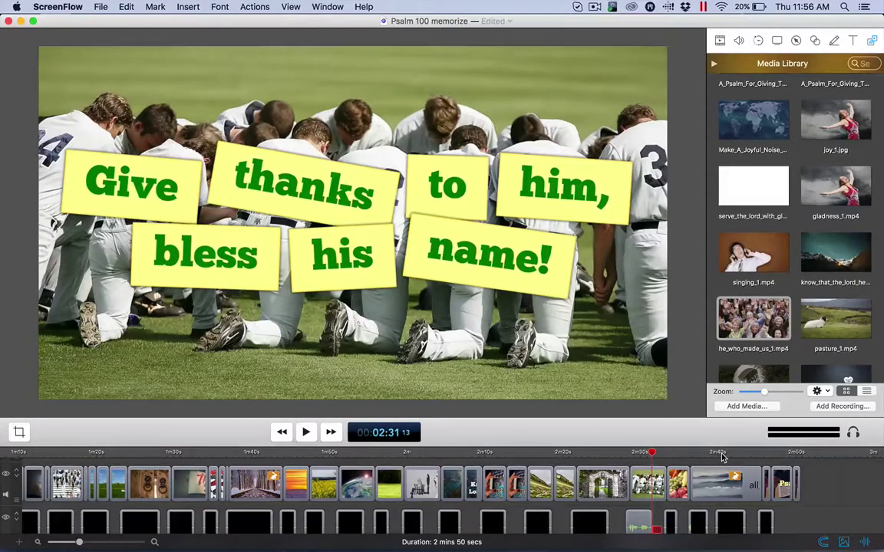
{"action": "scroll", "coordinate": [721, 461], "scroll_direction": "left", "scroll_amount": 12}
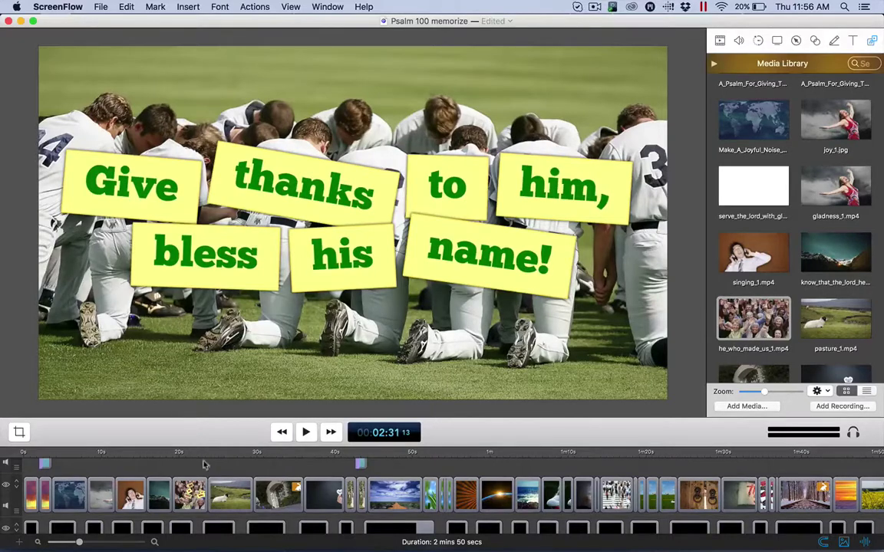
{"action": "scroll", "coordinate": [230, 483], "scroll_direction": "down", "scroll_amount": 2}
{"action": "scroll", "coordinate": [238, 488], "scroll_direction": "up", "scroll_amount": 3}
{"action": "scroll", "coordinate": [238, 488], "scroll_direction": "up", "scroll_amount": 1}
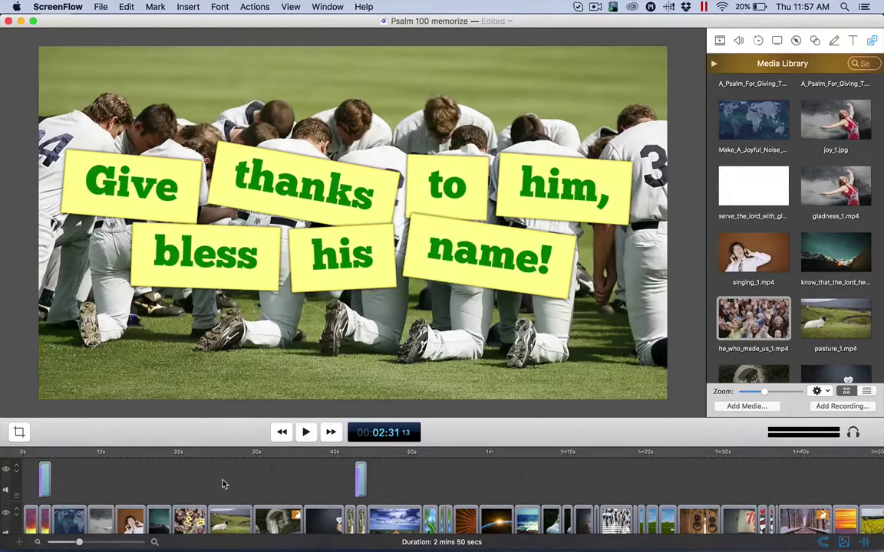
{"action": "scroll", "coordinate": [222, 484], "scroll_direction": "down", "scroll_amount": 2}
Preview the 0:27 sheep-pasture slide, then scroll the timeline toward its 2:50 end
{"action": "left_click", "coordinate": [227, 452]}
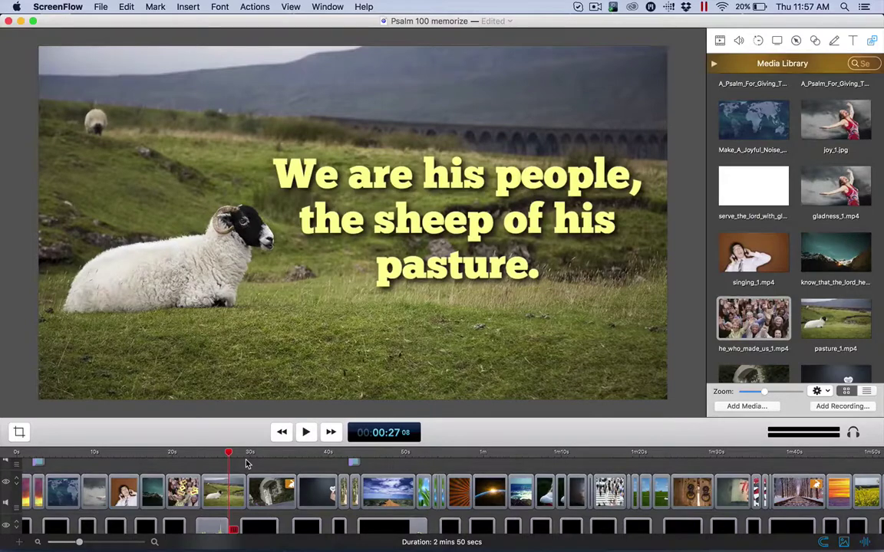
{"action": "scroll", "coordinate": [254, 468], "scroll_direction": "right", "scroll_amount": 10}
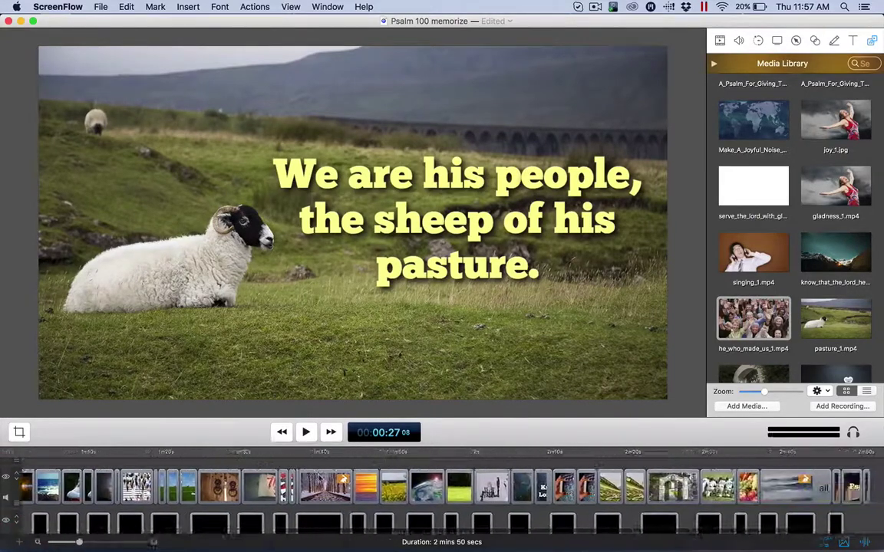
{"action": "scroll", "coordinate": [319, 478], "scroll_direction": "right", "scroll_amount": 3}
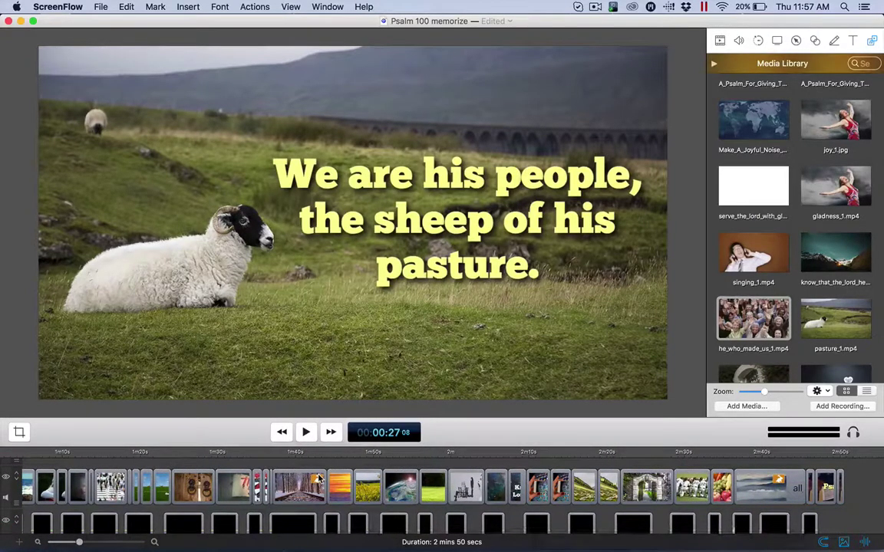